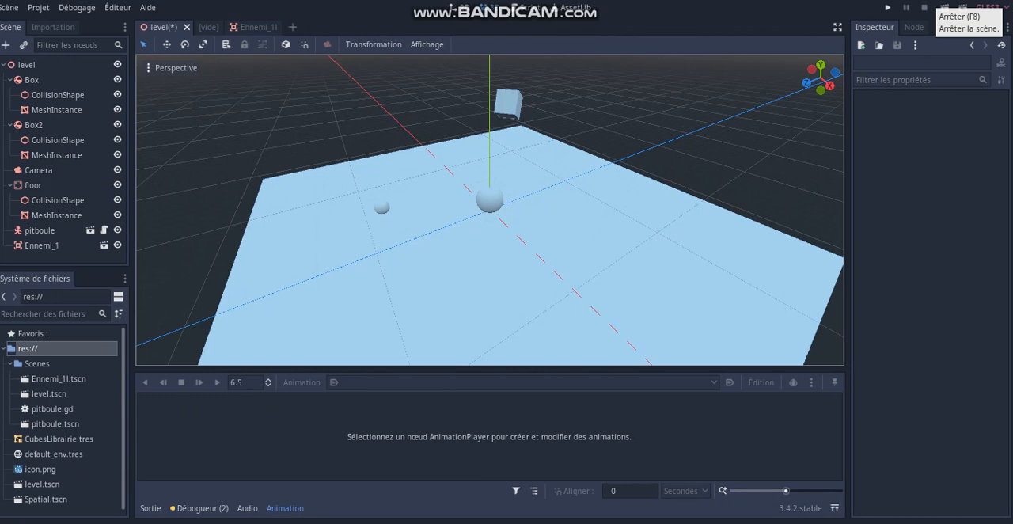
- Add an AnimationPlayer node as a child of the Ennemi_1 node
{"action": "left_click", "coordinate": [42, 246]}
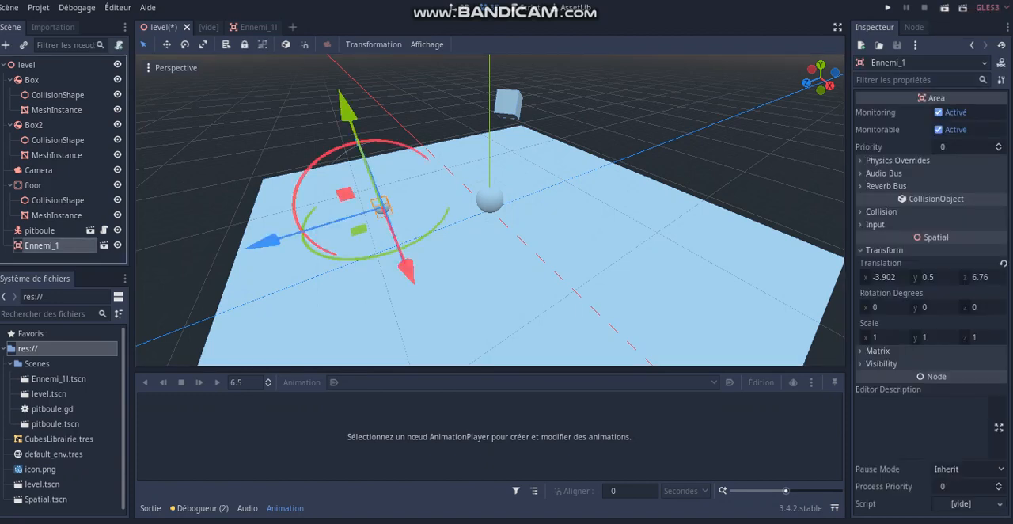
{"action": "right_click", "coordinate": [49, 246]}
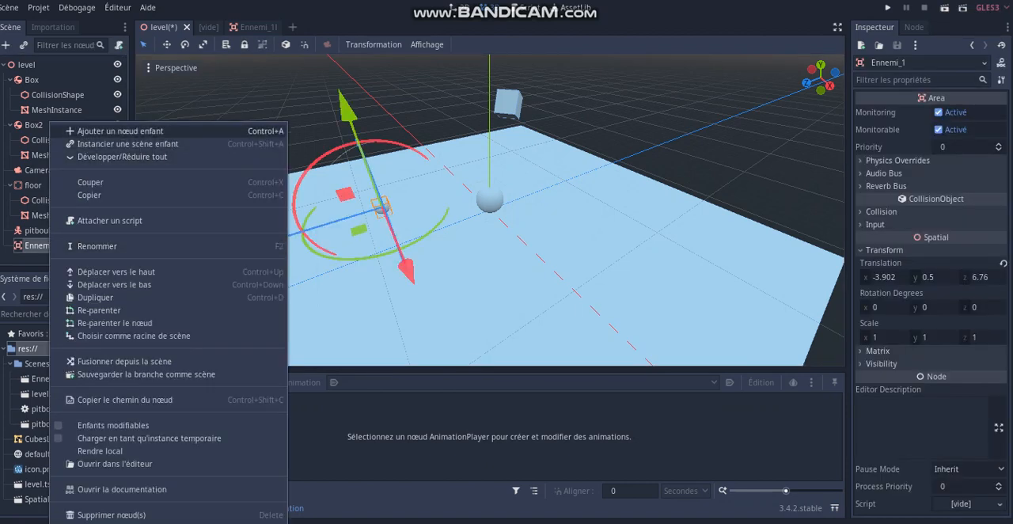
{"action": "left_click", "coordinate": [111, 130]}
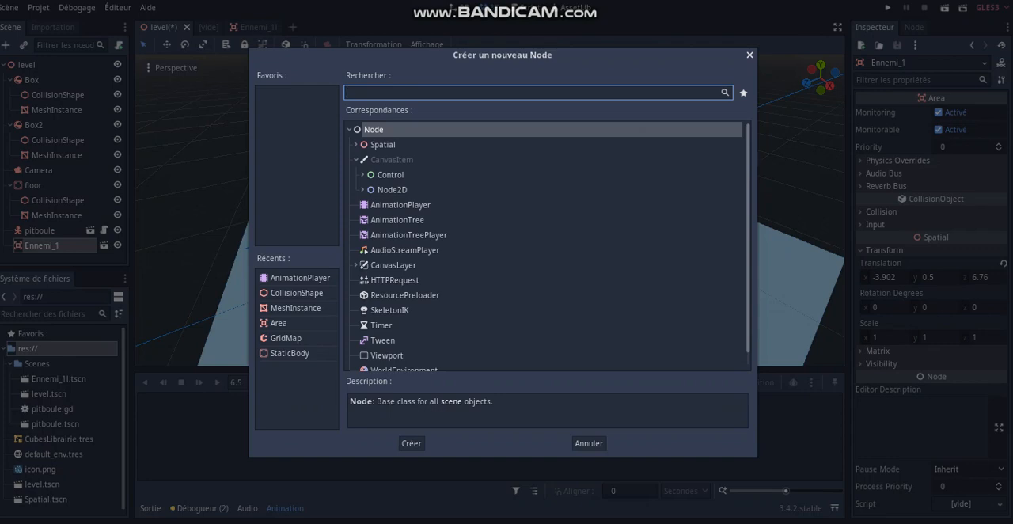
{"action": "double_click", "coordinate": [395, 205]}
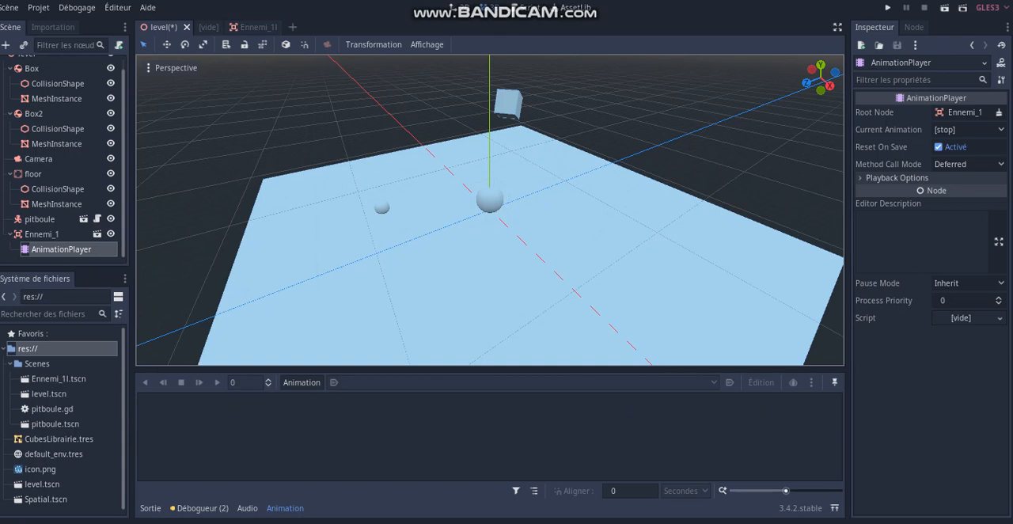
{"action": "left_click", "coordinate": [302, 383]}
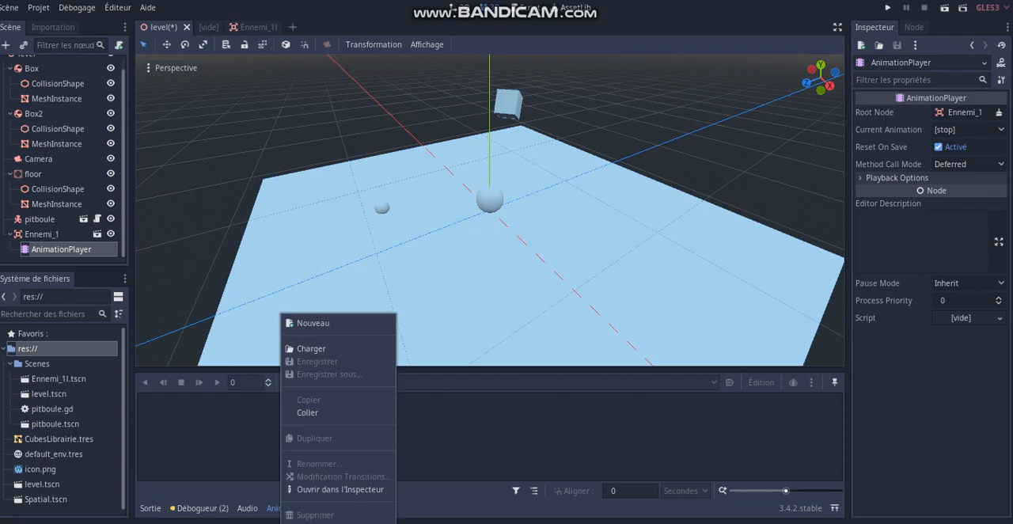
{"action": "left_click", "coordinate": [312, 323]}
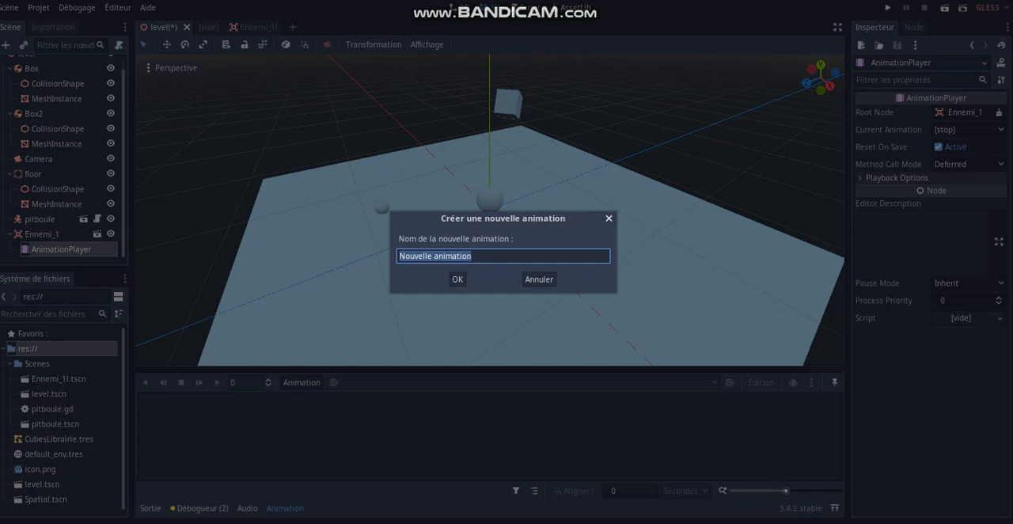
{"action": "key", "text": "Escape"}
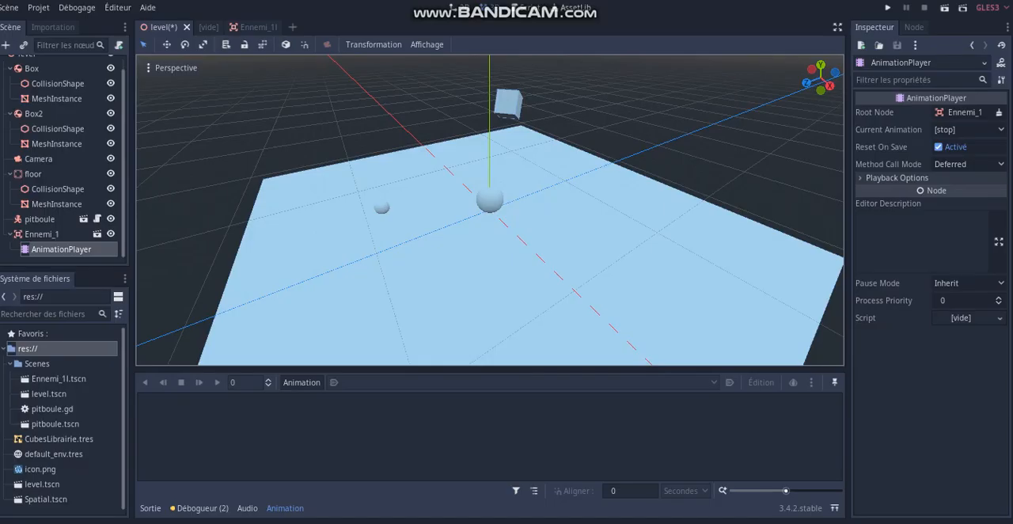
- Create a new animation named Ennemi_1 in the AnimationPlayer
{"action": "left_click", "coordinate": [302, 382]}
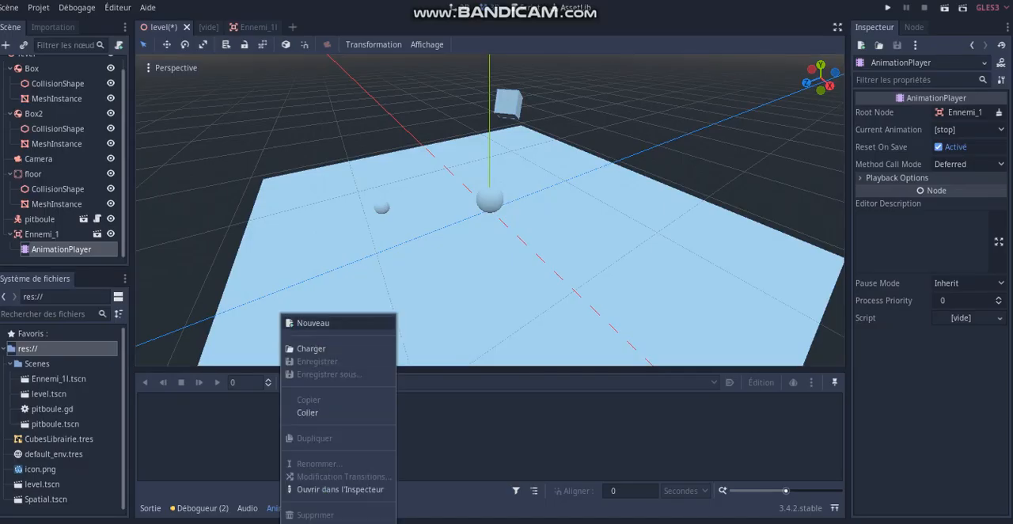
{"action": "left_click", "coordinate": [312, 323]}
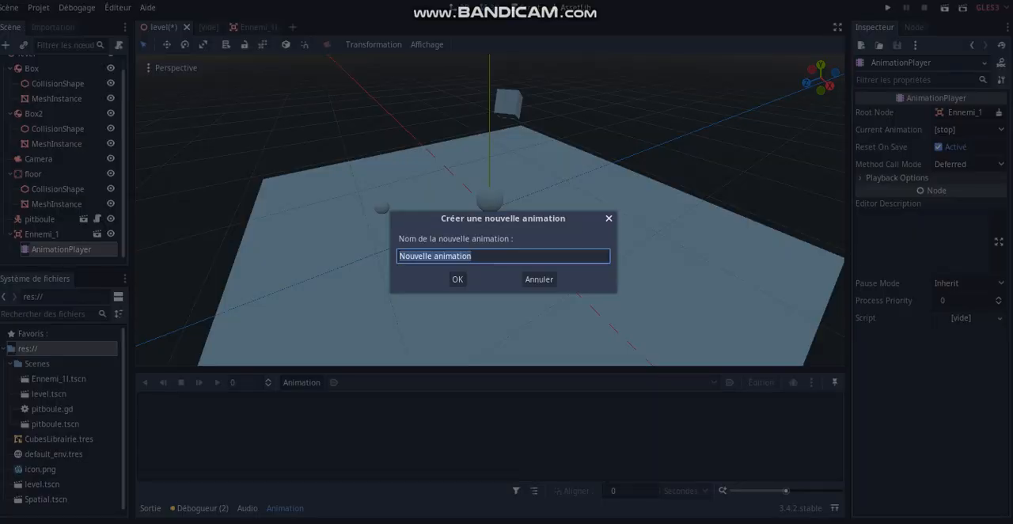
{"action": "type", "text": "Enn"}
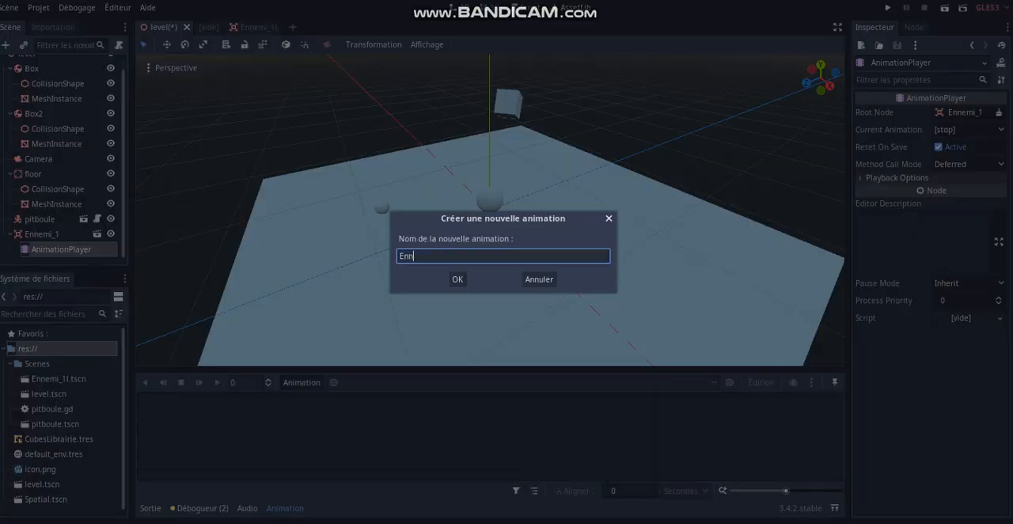
{"action": "type", "text": "emi_1"}
{"action": "key", "text": "Return"}
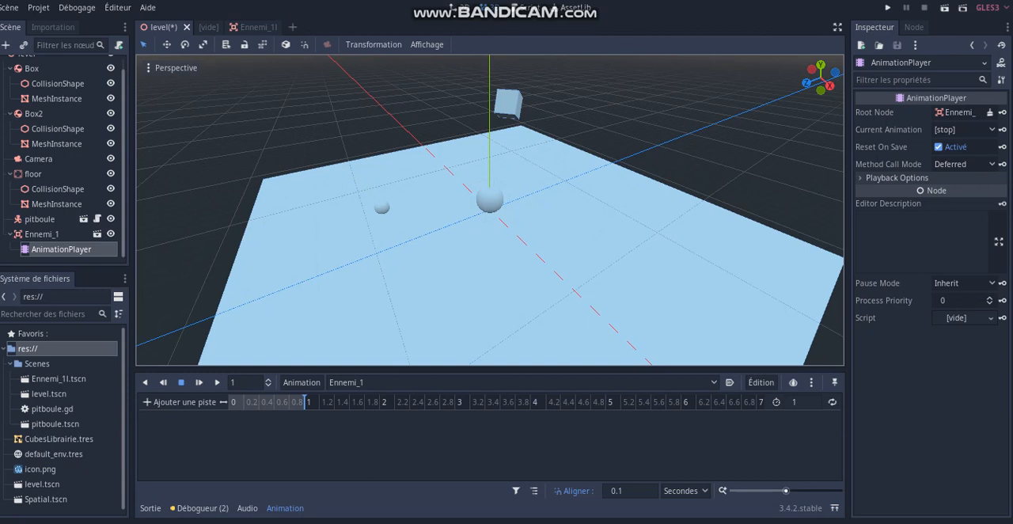
- Move the Ennemi_1 node along its Z axis to a Z translation of about 3.084
{"action": "left_click", "coordinate": [42, 234]}
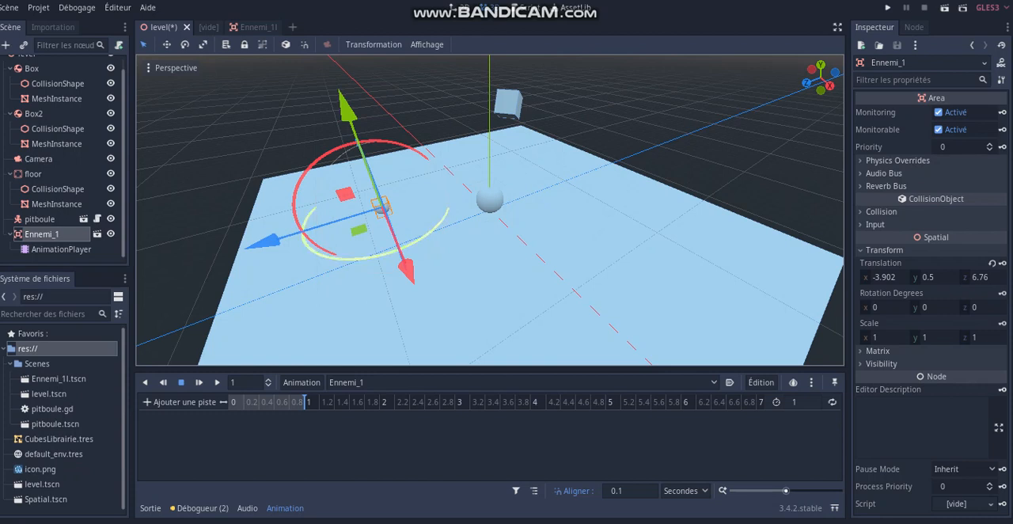
{"action": "left_click_drag", "start_coordinate": [261, 239], "coordinate": [310, 223]}
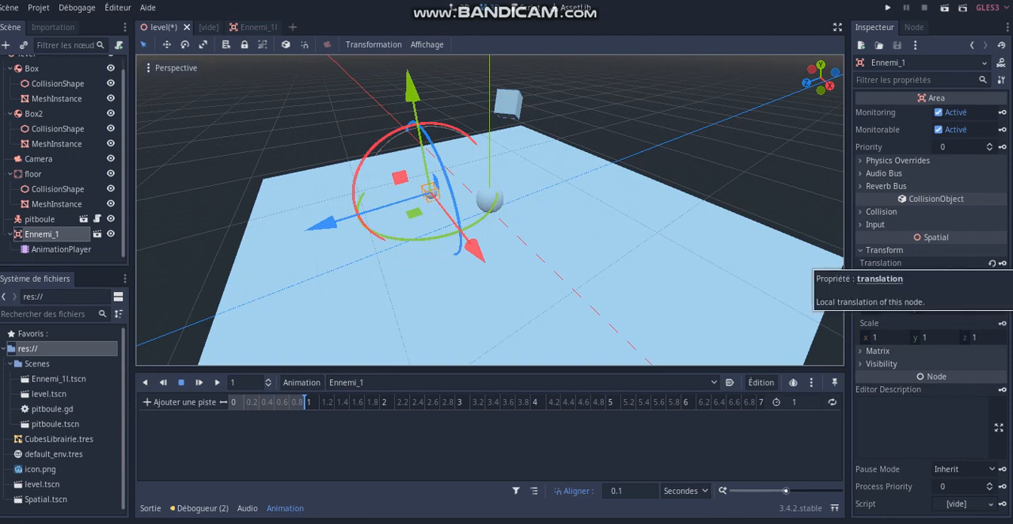
{"action": "left_click", "coordinate": [1003, 263]}
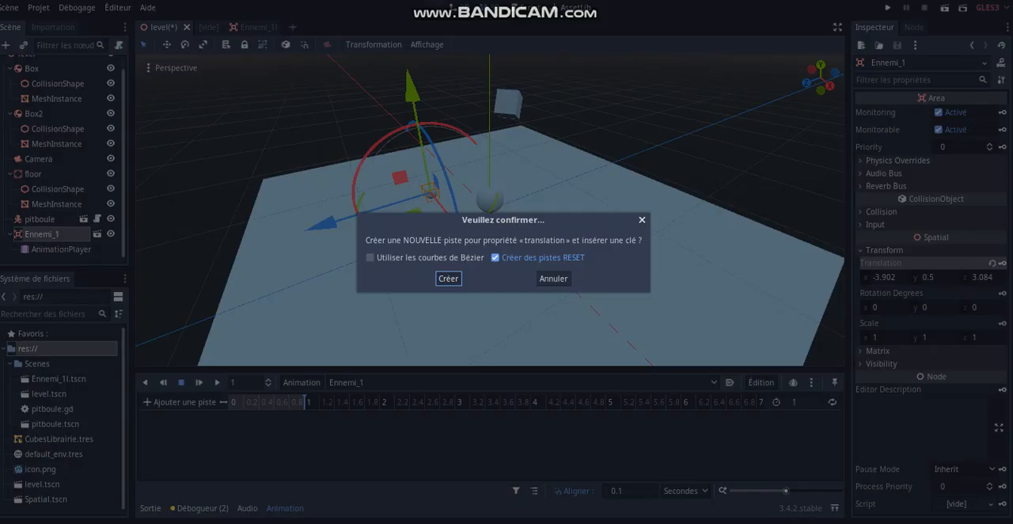
{"action": "key", "text": "Return"}
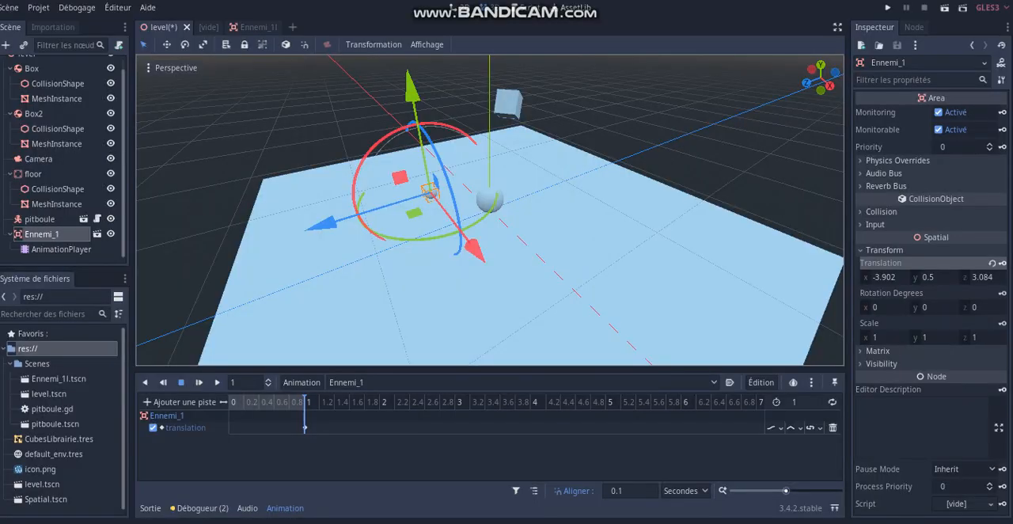
{"action": "key", "text": "ctrl+z"}
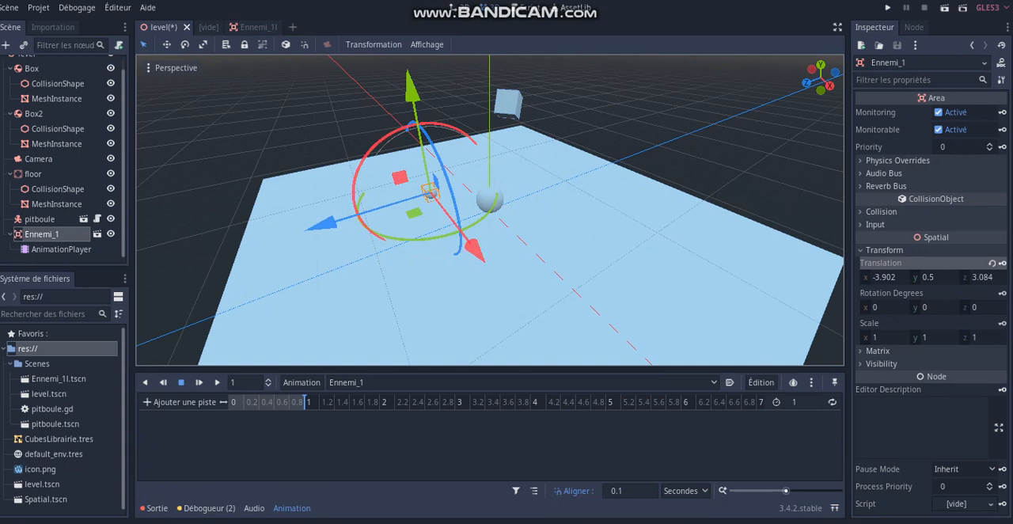
- Create a translation track for Ennemi_1 with a key at 0 s, keeping RESET tracks enabled
{"action": "left_click", "coordinate": [230, 402]}
{"action": "left_click", "coordinate": [1002, 263]}
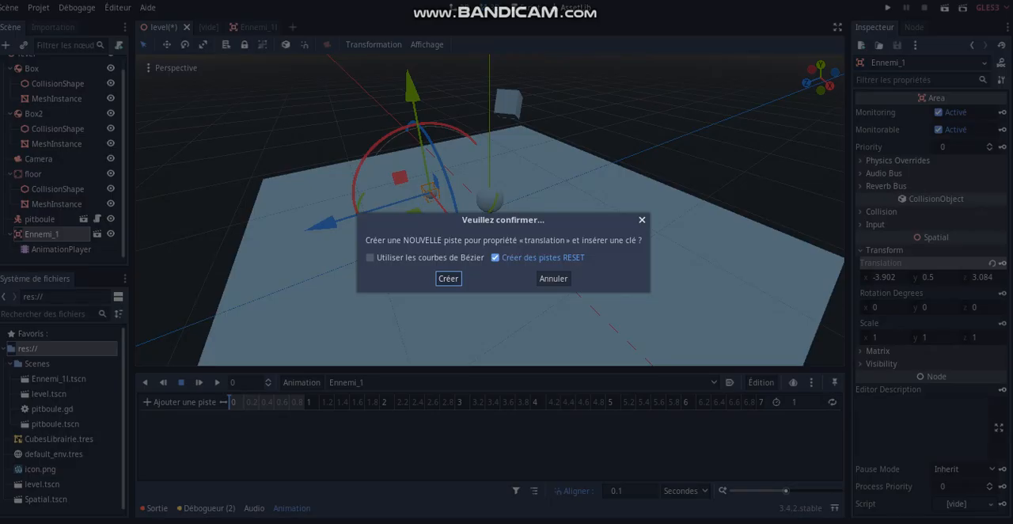
{"action": "left_click", "coordinate": [448, 278]}
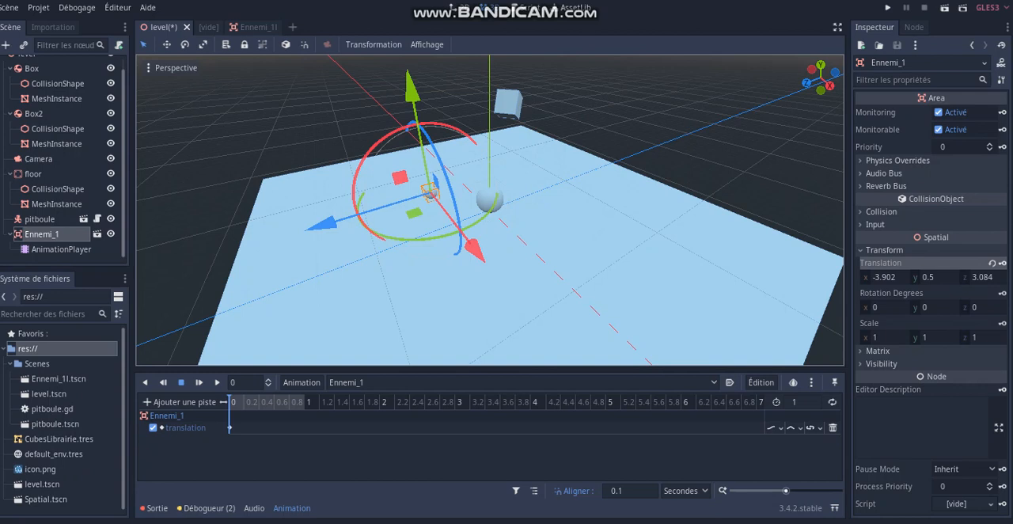
- Key Ennemi_1's translation at 1 s with the node moved along Z to about 7.902, and scrub the first second
{"action": "left_click_drag", "start_coordinate": [340, 218], "coordinate": [277, 239]}
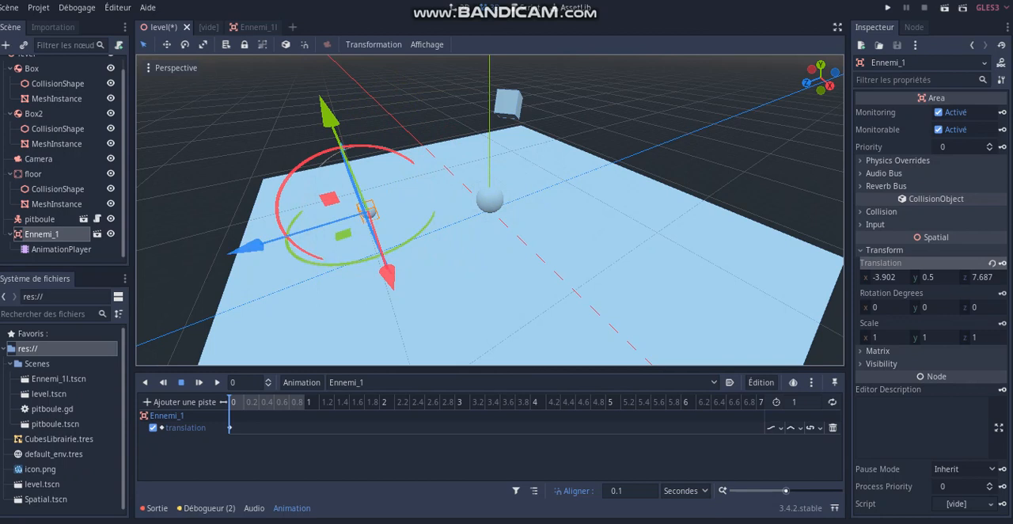
{"action": "left_click", "coordinate": [306, 402]}
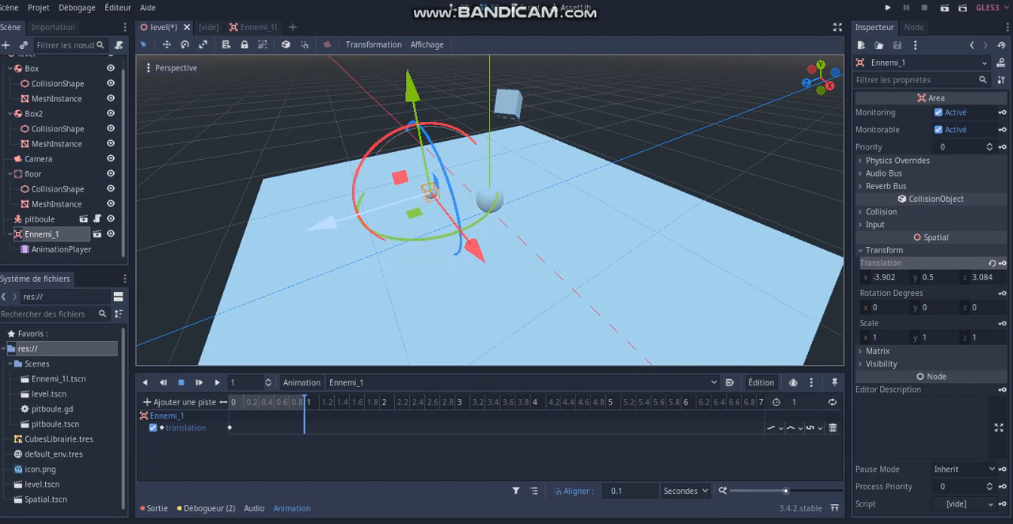
{"action": "left_click_drag", "start_coordinate": [323, 224], "coordinate": [242, 250]}
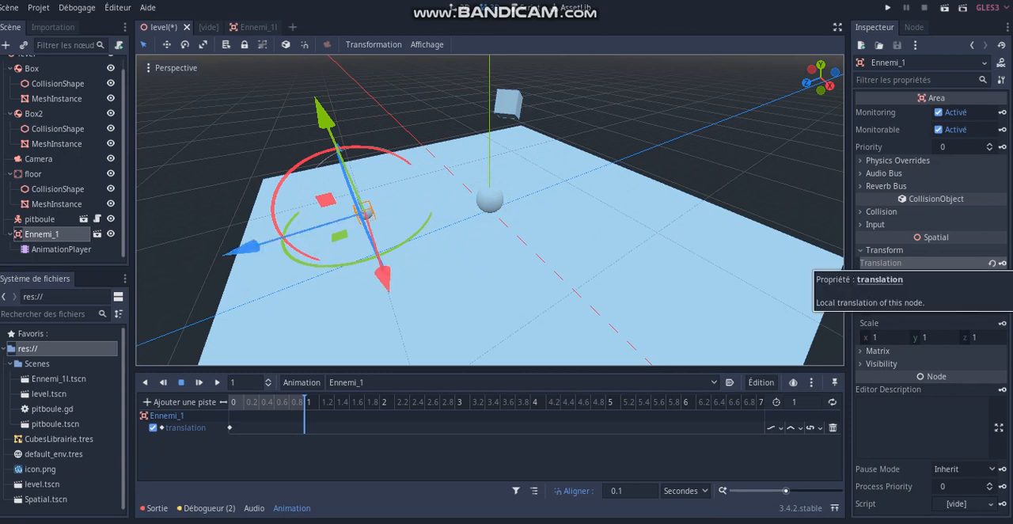
{"action": "left_click", "coordinate": [1002, 263]}
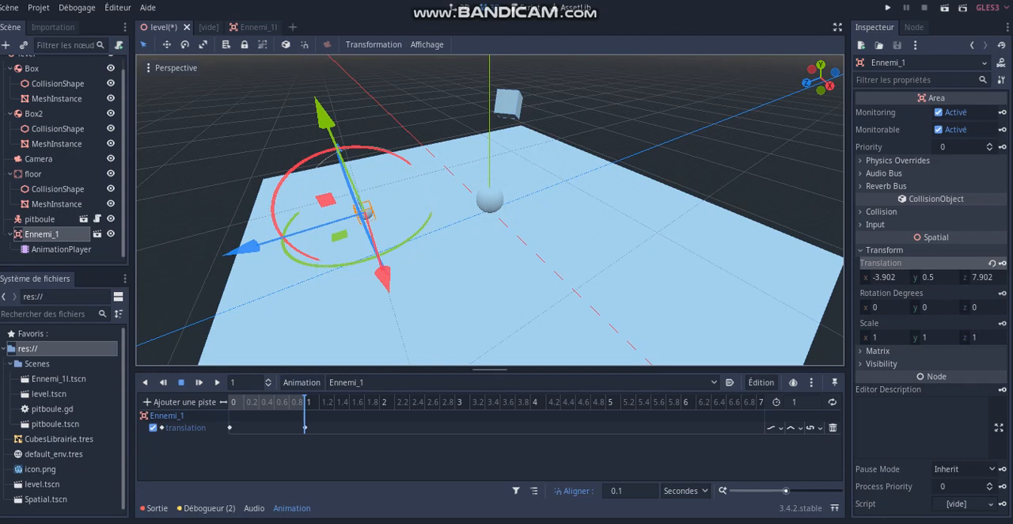
{"action": "left_click", "coordinate": [237, 402]}
{"action": "left_click_drag", "start_coordinate": [236, 402], "coordinate": [304, 402]}
- Set the animation length to 4 seconds
{"action": "left_click", "coordinate": [802, 402]}
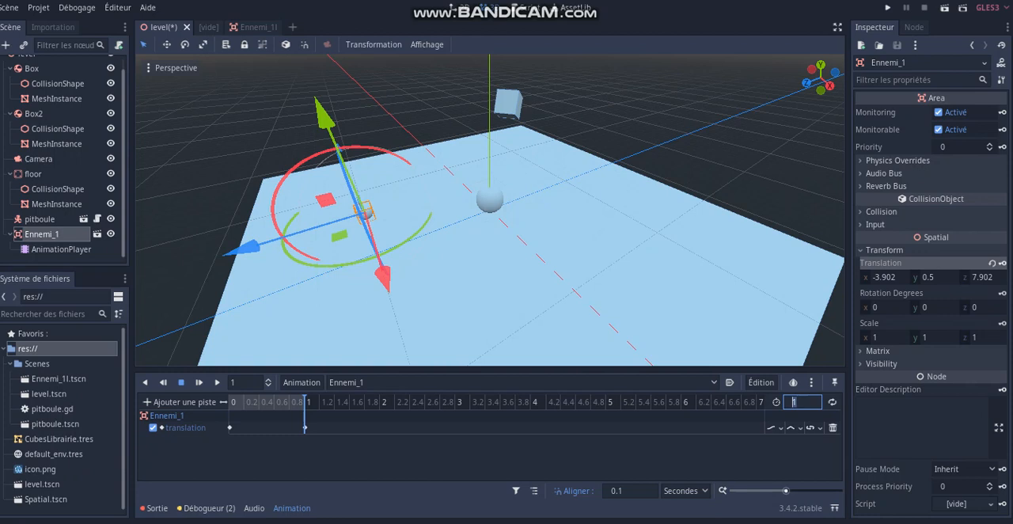
{"action": "type", "text": "4"}
{"action": "key", "text": "Return"}
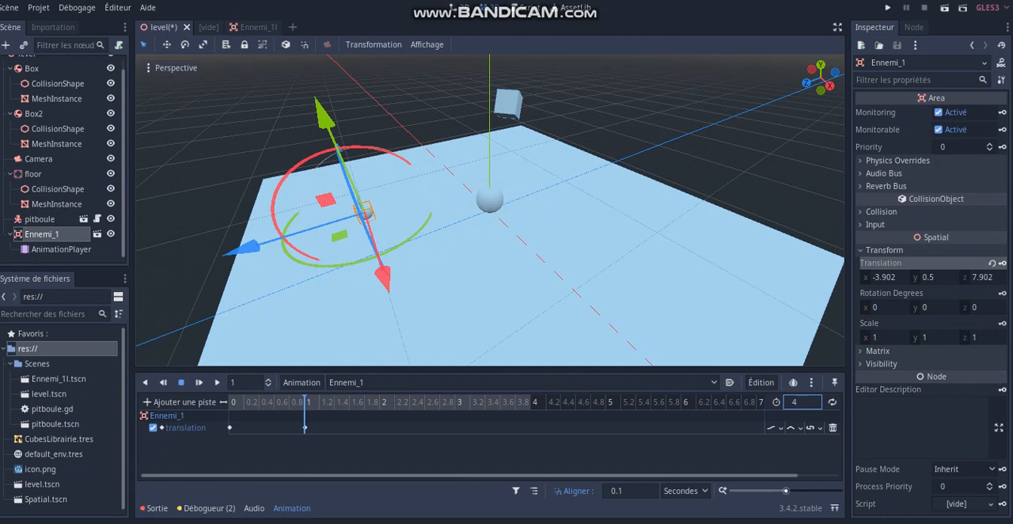
- At 2 s, move Ennemi_1 along X to about -10.361 and insert a translation key
{"action": "left_click", "coordinate": [380, 402]}
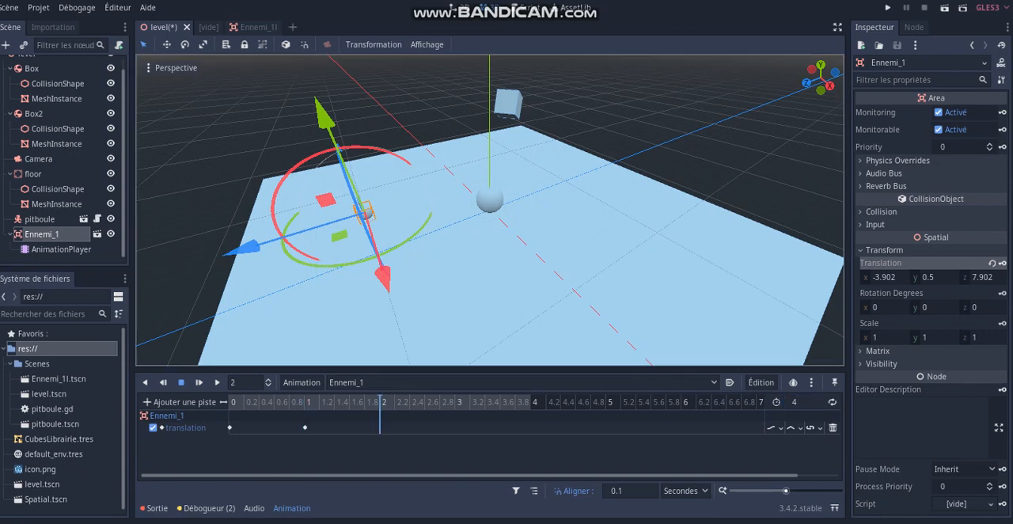
{"action": "left_click_drag", "start_coordinate": [384, 273], "coordinate": [368, 227]}
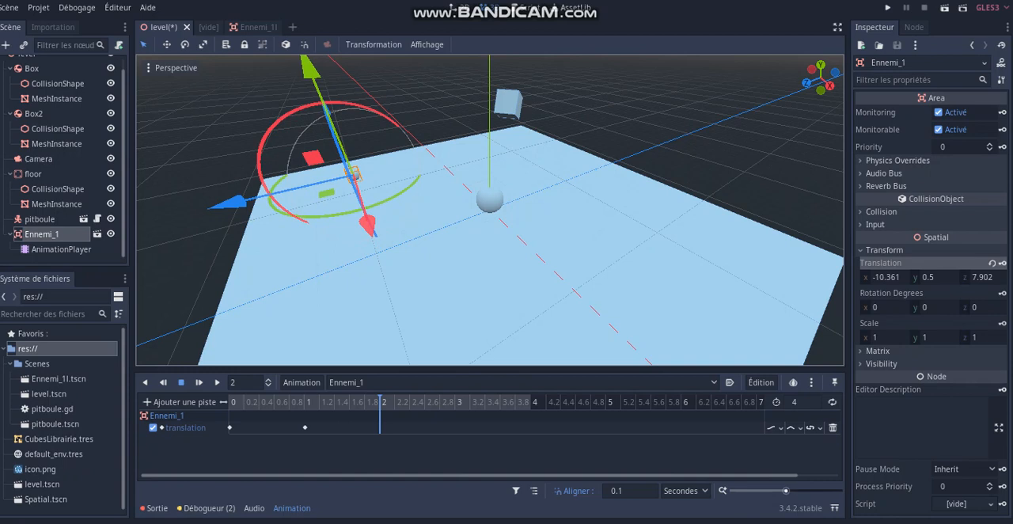
{"action": "left_click", "coordinate": [1002, 263]}
- Duplicate the 1 s translation key to 3 s on the timeline
{"action": "left_click", "coordinate": [456, 402]}
{"action": "left_click", "coordinate": [305, 427]}
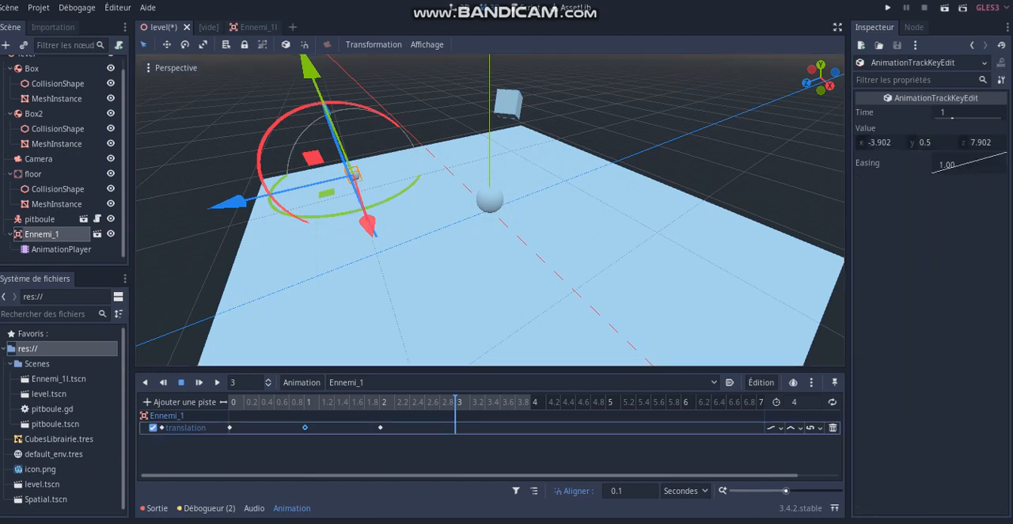
{"action": "right_click", "coordinate": [305, 428]}
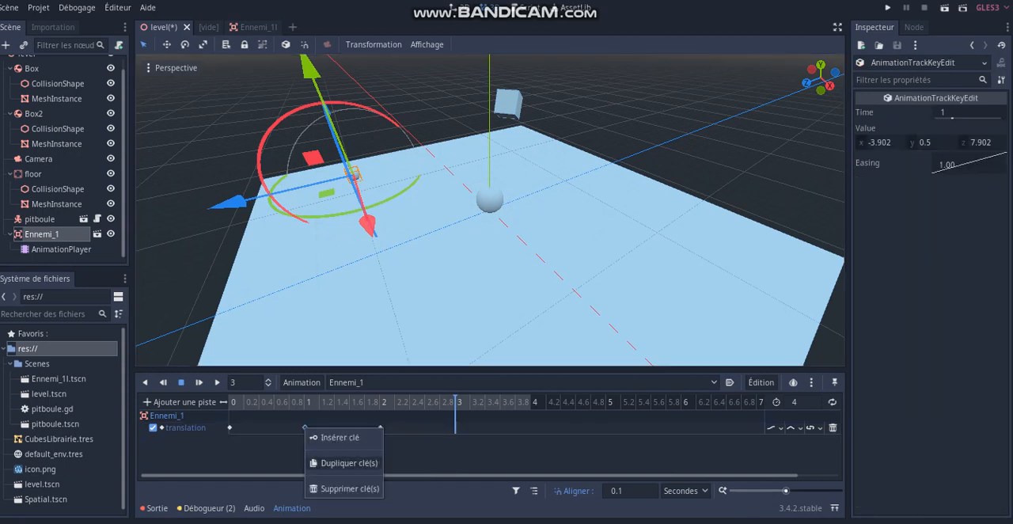
{"action": "left_click", "coordinate": [348, 463]}
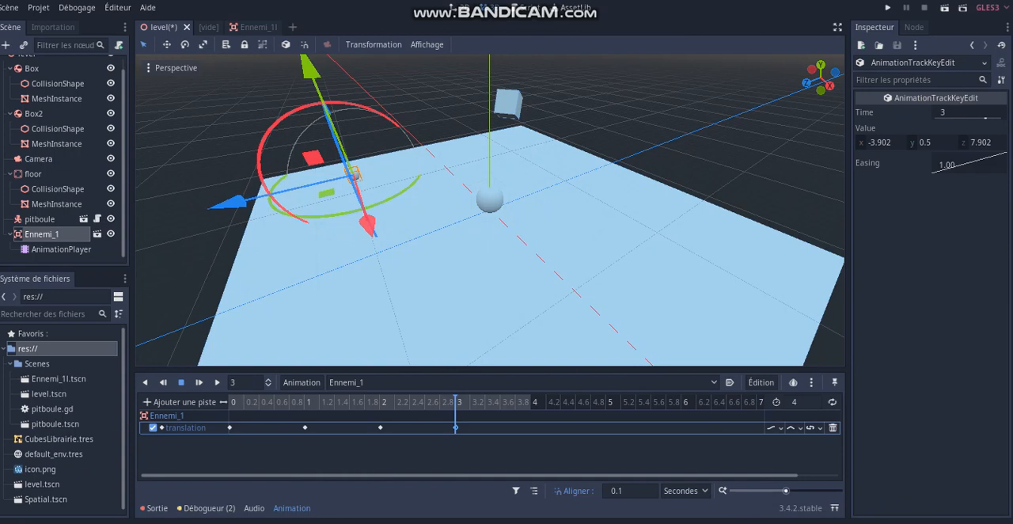
- Scrub through the animation and duplicate the 0 s translation key to 4 s
{"action": "left_click_drag", "start_coordinate": [230, 402], "coordinate": [274, 402]}
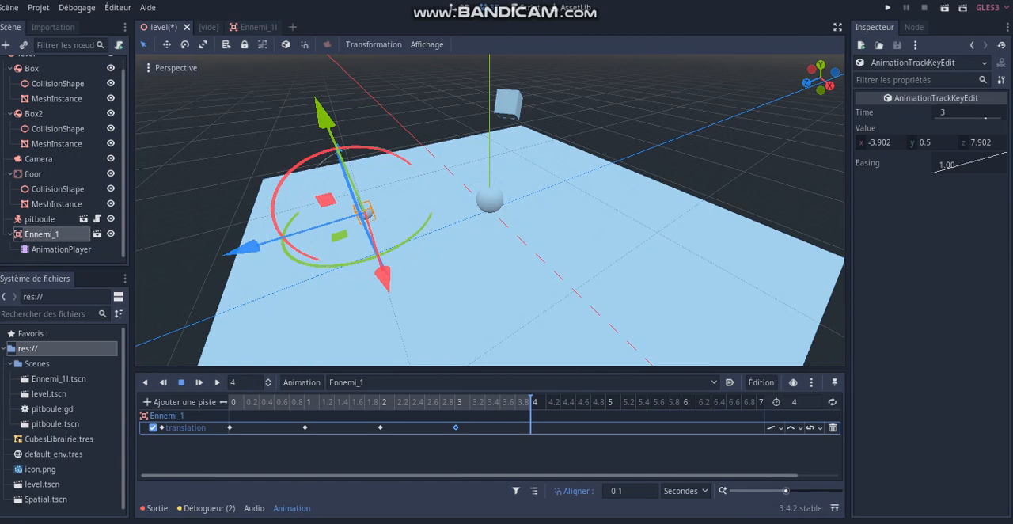
{"action": "mouse_move", "coordinate": [229, 428]}
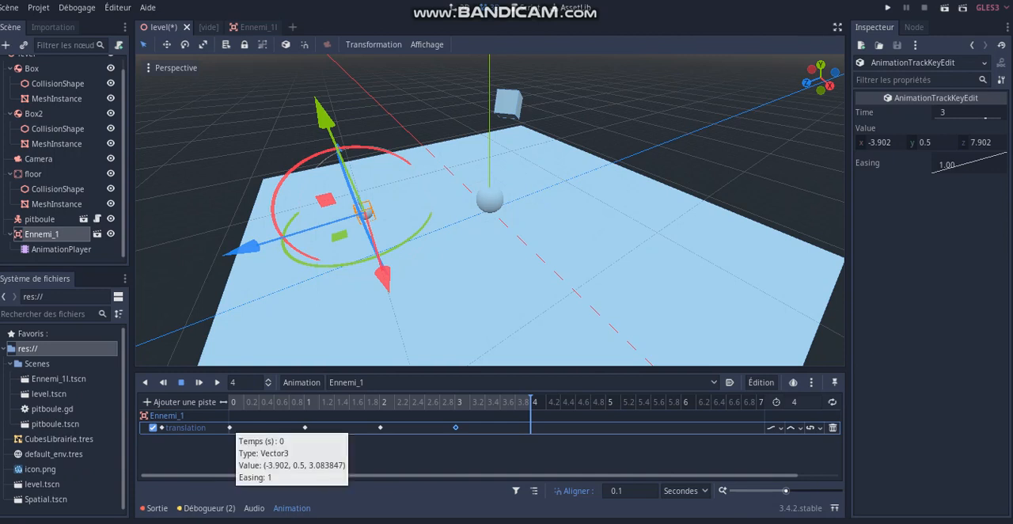
{"action": "left_click", "coordinate": [229, 428]}
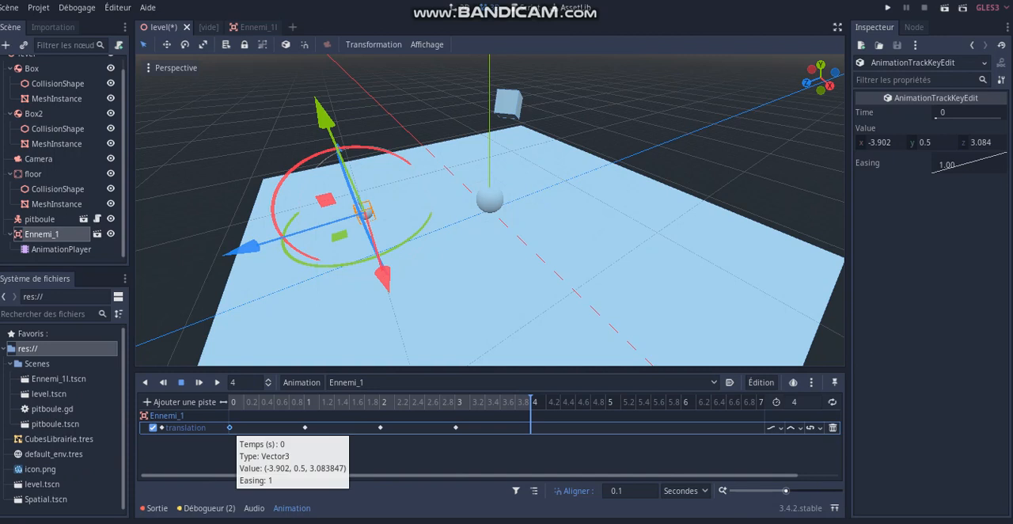
{"action": "right_click", "coordinate": [229, 428]}
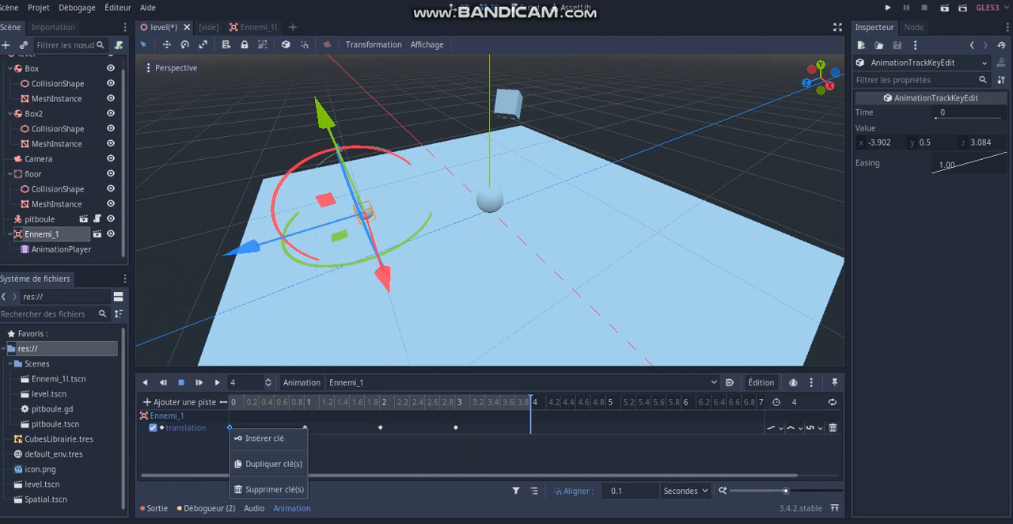
{"action": "left_click", "coordinate": [273, 463]}
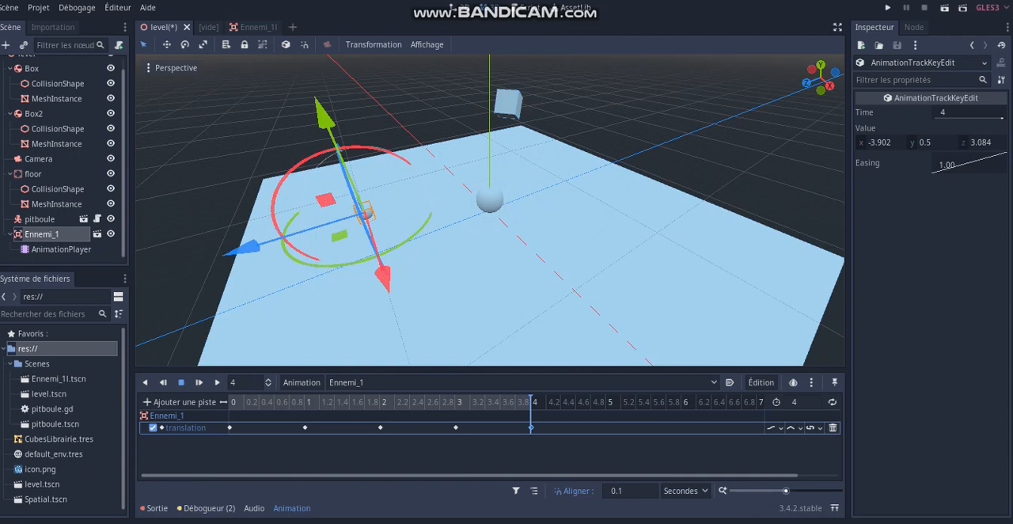
{"action": "mouse_move", "coordinate": [530, 427]}
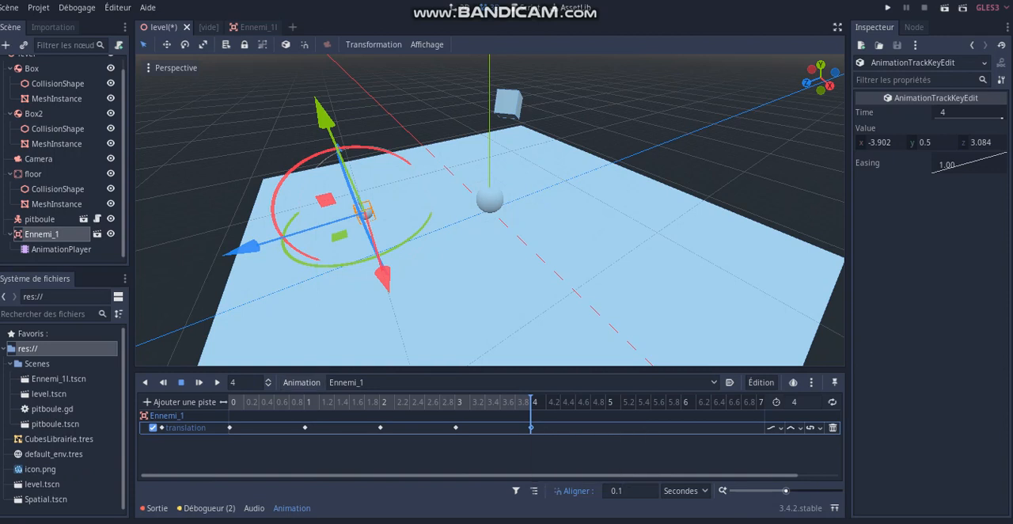
- Scrub through the Ennemi_1 animation to 4 s and turn on both looping and autoplay on load for it
{"action": "left_click", "coordinate": [236, 402]}
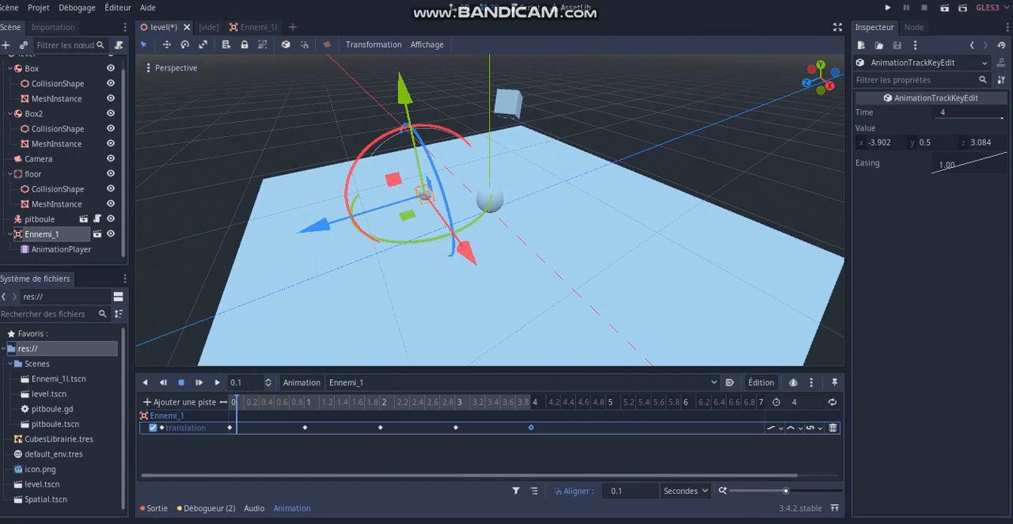
{"action": "left_click_drag", "start_coordinate": [236, 402], "coordinate": [530, 402]}
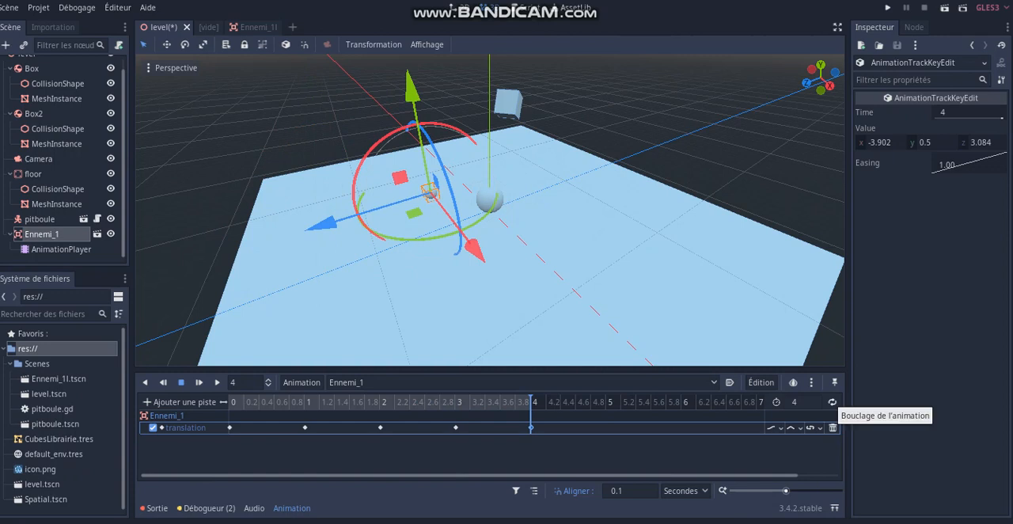
{"action": "left_click", "coordinate": [832, 402]}
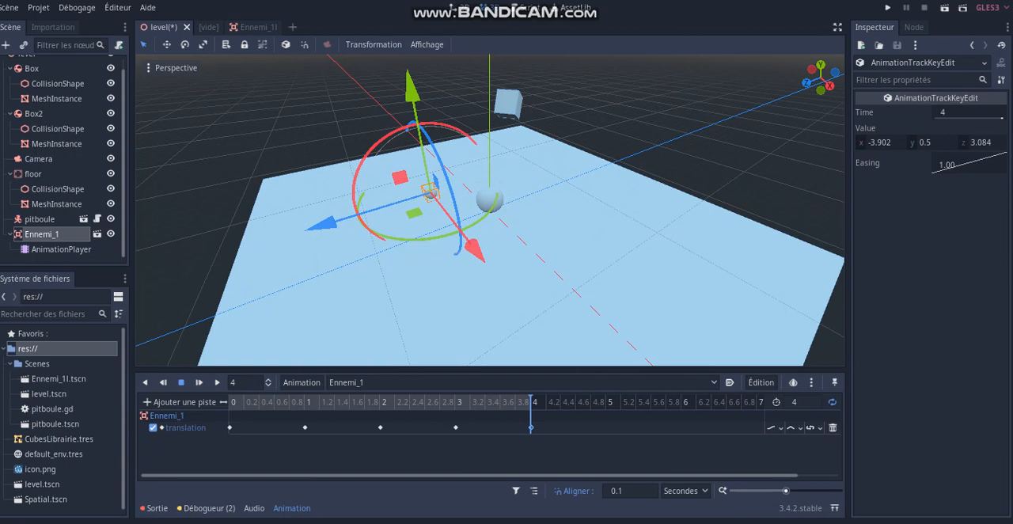
{"action": "left_click", "coordinate": [729, 383]}
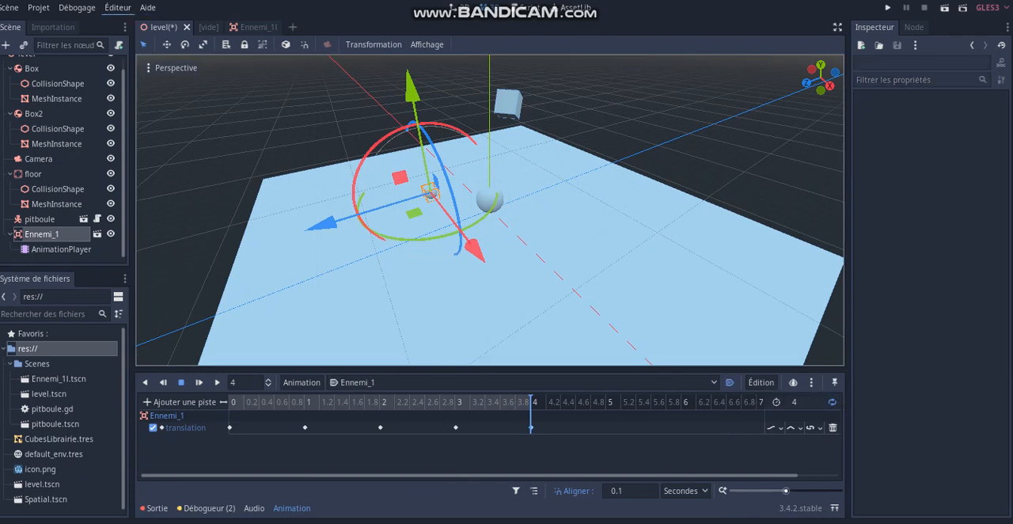
- Save the level scene and run the project
{"action": "left_click", "coordinate": [9, 7]}
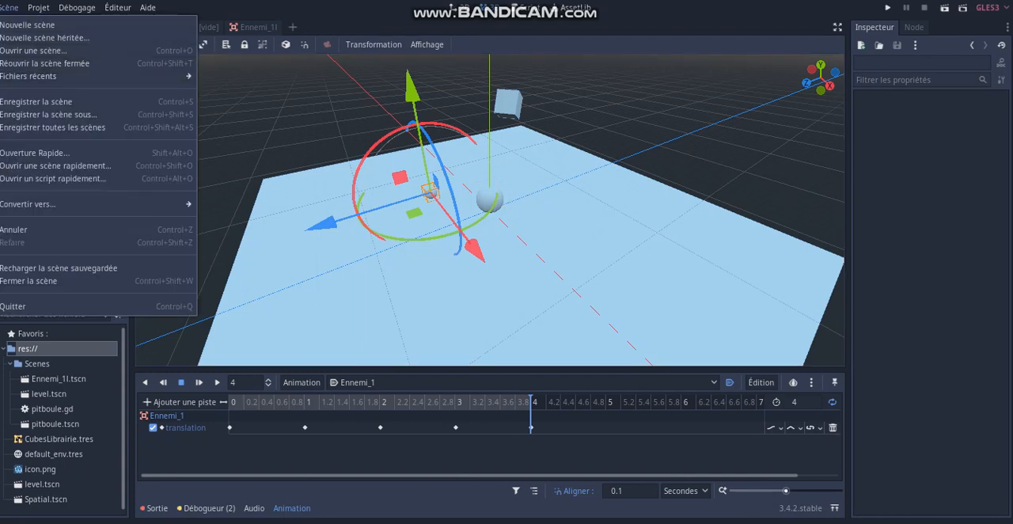
{"action": "left_click", "coordinate": [36, 102]}
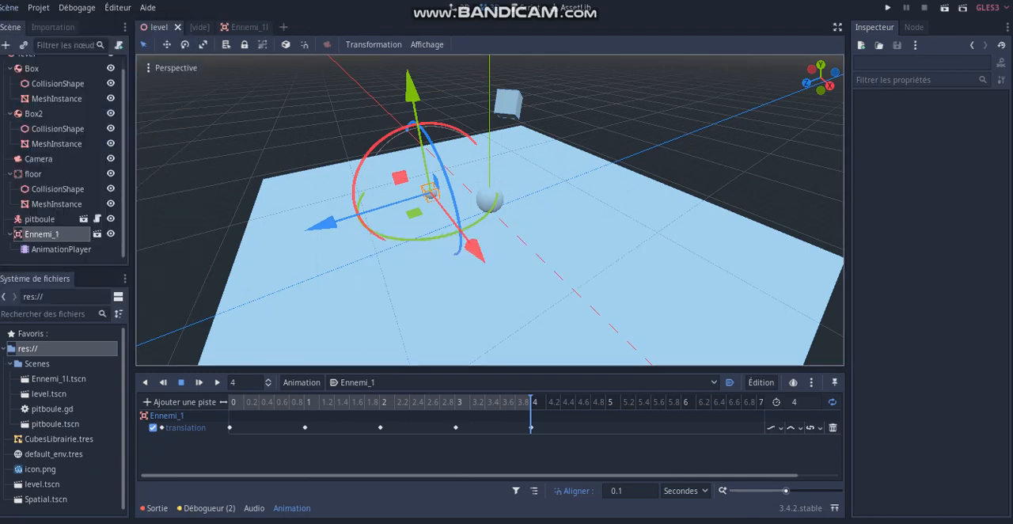
{"action": "key", "text": "F5"}
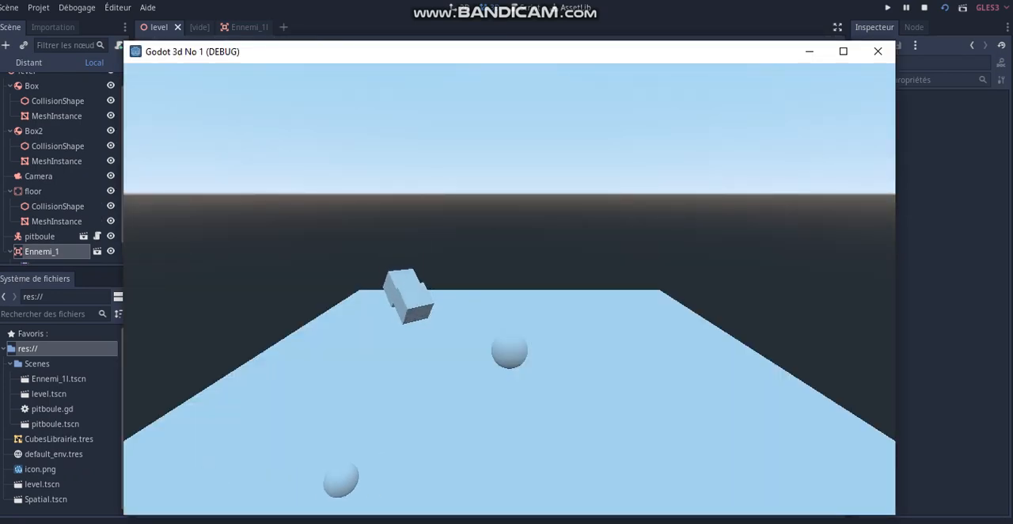
- Play-test the running game with the directional controls and examine how Ennemi_1 moves along its looping path
{"action": "key", "text": "Down"}
{"action": "key", "text": "Left"}
{"action": "key", "text": "Right"}
{"action": "key", "text": "Up"}
{"action": "key", "text": "Down"}
{"action": "key", "text": "Left"}
{"action": "key", "text": "Right"}
{"action": "key", "text": "Up"}
{"action": "key", "text": "Down"}
{"action": "key", "text": "Left"}
{"action": "key", "text": "Right"}
{"action": "key", "text": "Up"}
{"action": "key", "text": "Down"}
{"action": "key", "text": "Left"}
{"action": "key", "text": "Right"}
{"action": "key", "text": "Up"}
{"action": "key", "text": "Down"}
{"action": "key", "text": "Left"}
{"action": "key", "text": "Right"}
{"action": "key", "text": "Up"}
{"action": "key", "text": "Down"}
{"action": "key", "text": "Left"}
{"action": "key", "text": "Right"}
{"action": "key", "text": "Up"}
{"action": "key", "text": "Down"}
{"action": "key", "text": "Left"}
{"action": "key", "text": "Right"}
{"action": "key", "text": "Up"}
{"action": "key", "text": "Down"}
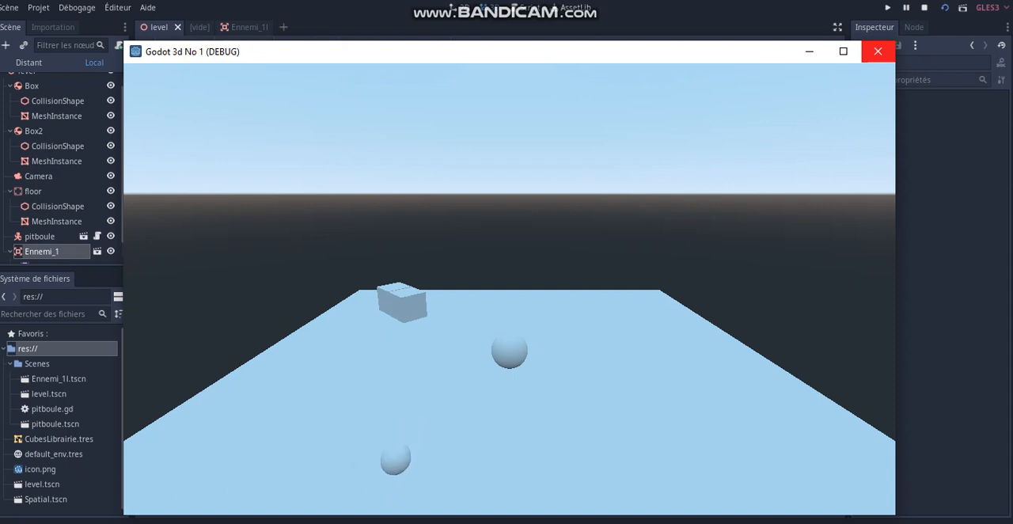